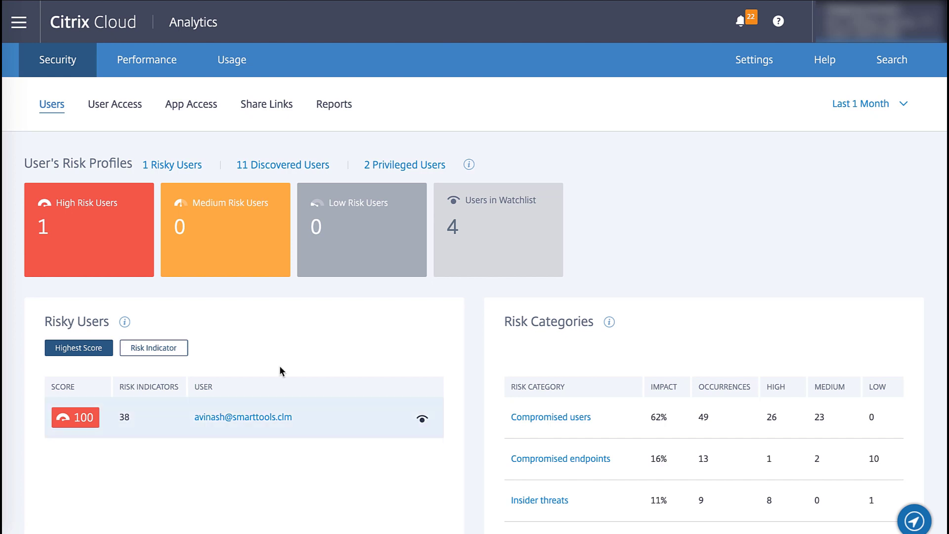
- Go to Settings > Data Sources and scroll down to the Gateway tile showing 0 agents
left_click(760, 61)
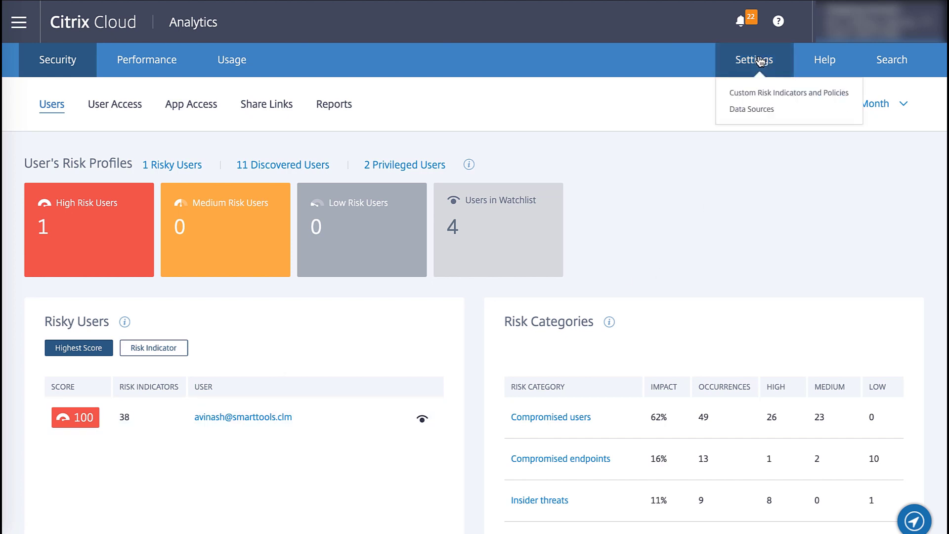
left_click(757, 109)
left_click(760, 106)
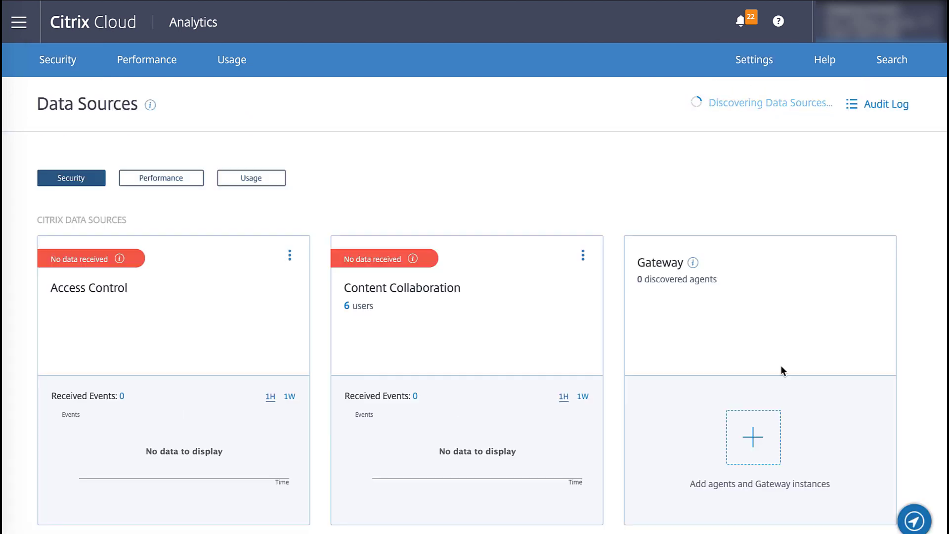
scroll(788, 411, "down", 2)
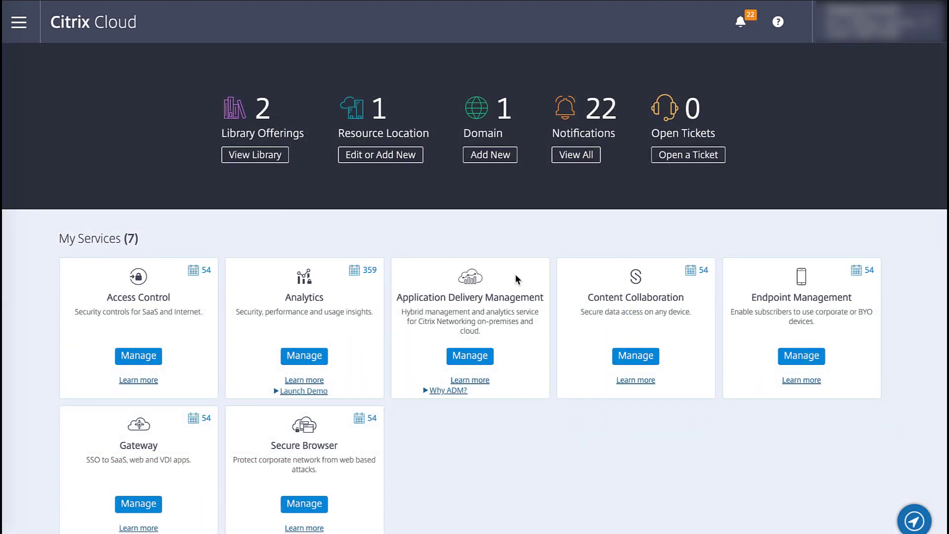
left_click(471, 356)
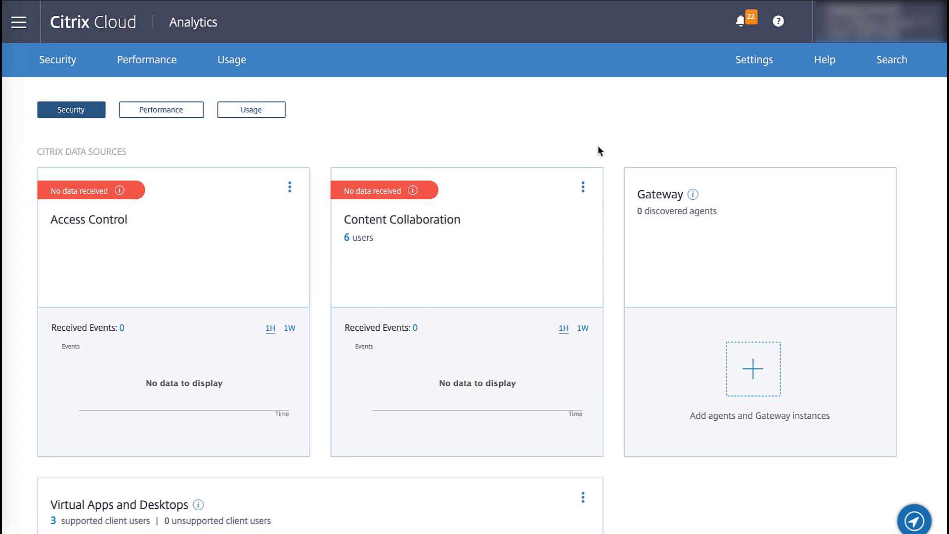
- Add a Gateway data source from its tile and begin the onboarding wizard
left_click(749, 374)
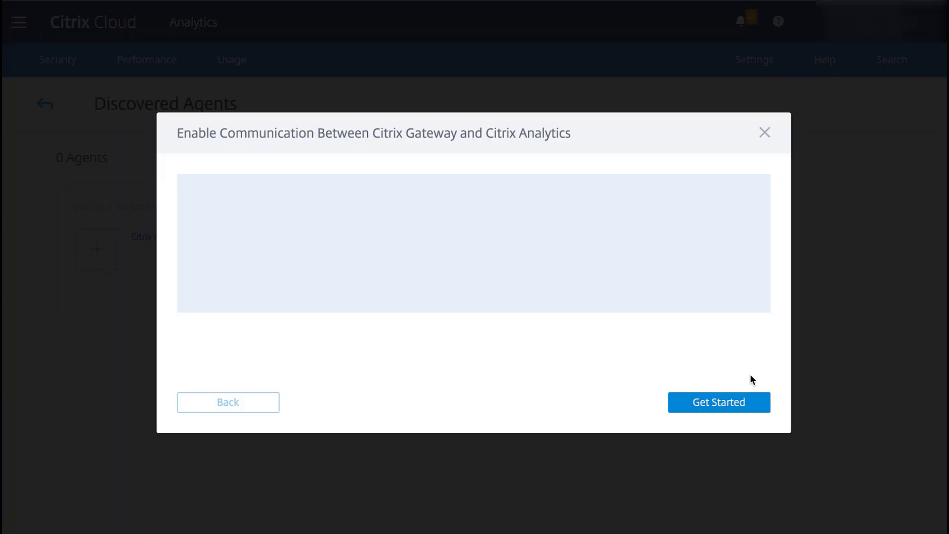
left_click(702, 405)
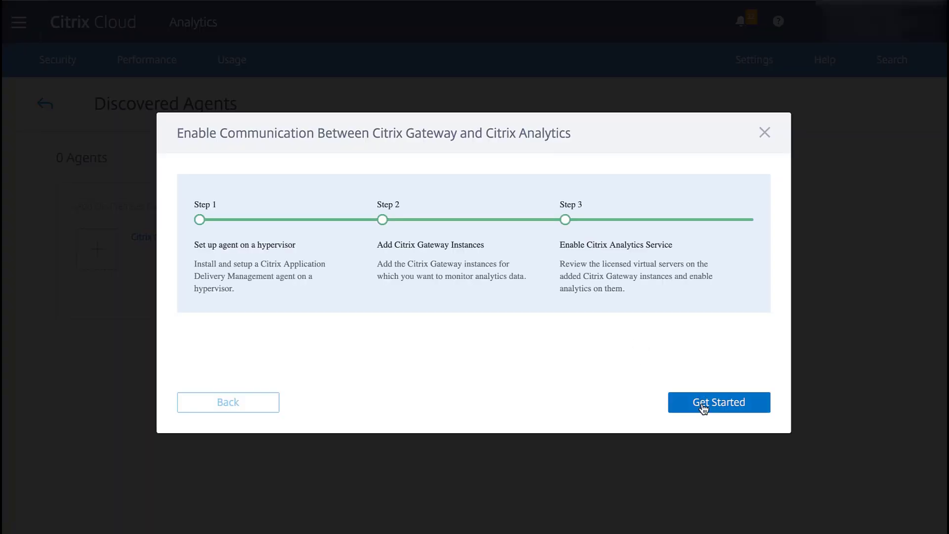
left_click(702, 405)
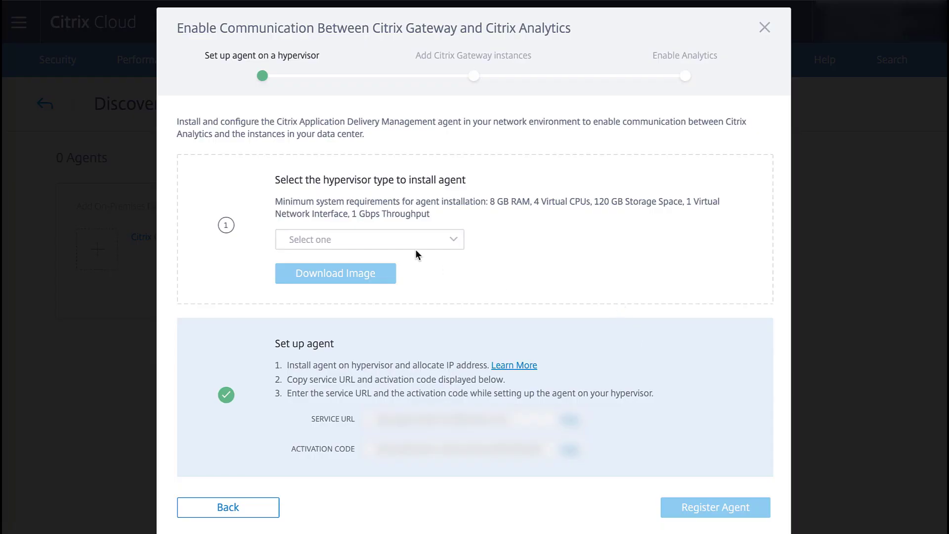
- Choose Citrix Hypervisor as the hypervisor type and download the agent image
left_click(410, 242)
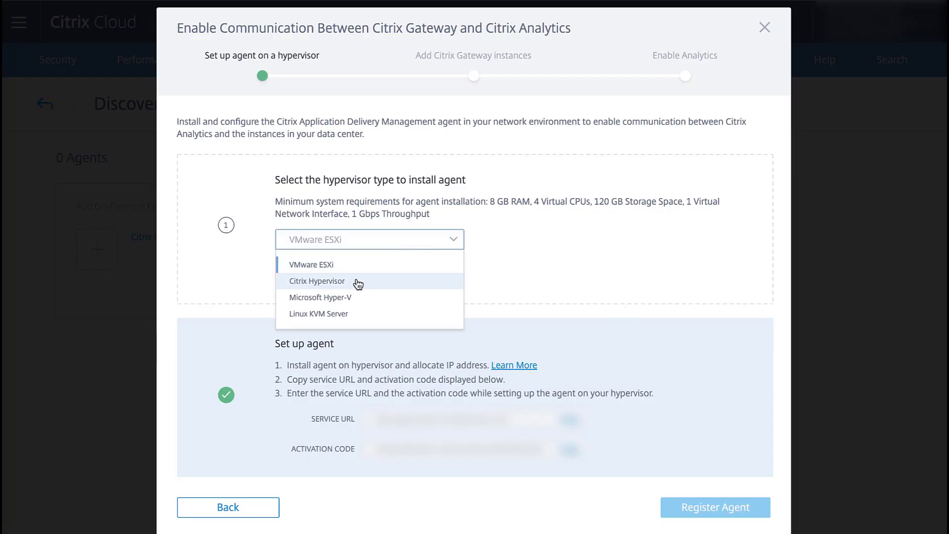
left_click(324, 283)
scroll(538, 280, "down", 1)
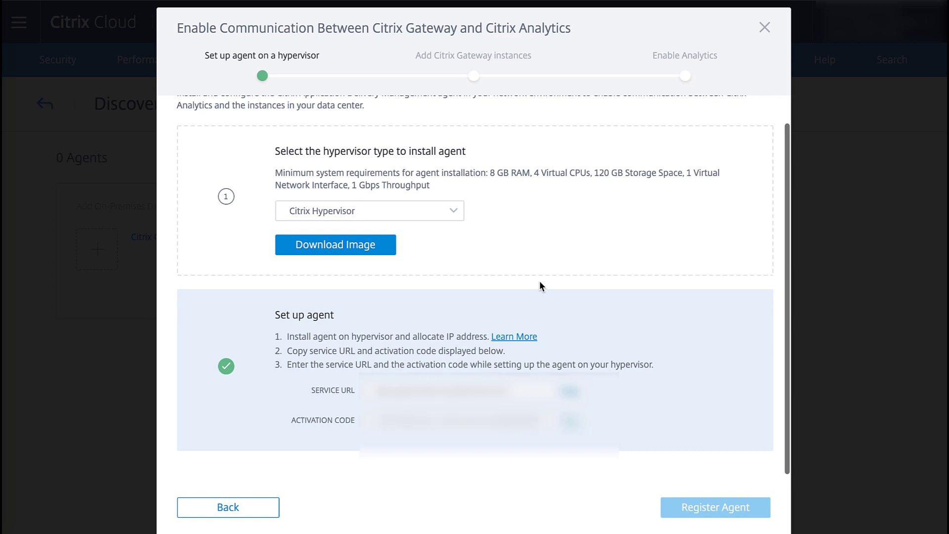
left_click(372, 243)
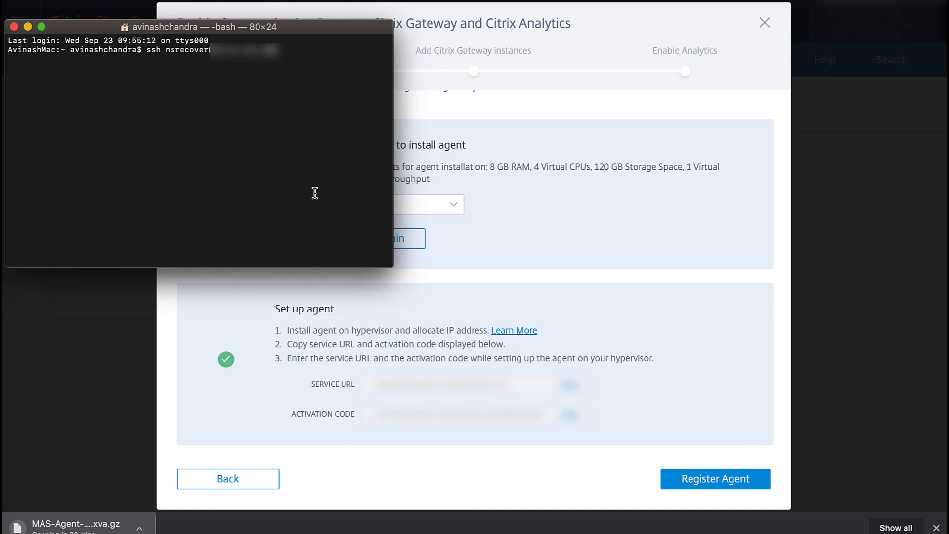
- Log into the agent over SSH with its password, cd to /mps and run ./deployment_type.py
key("Return")
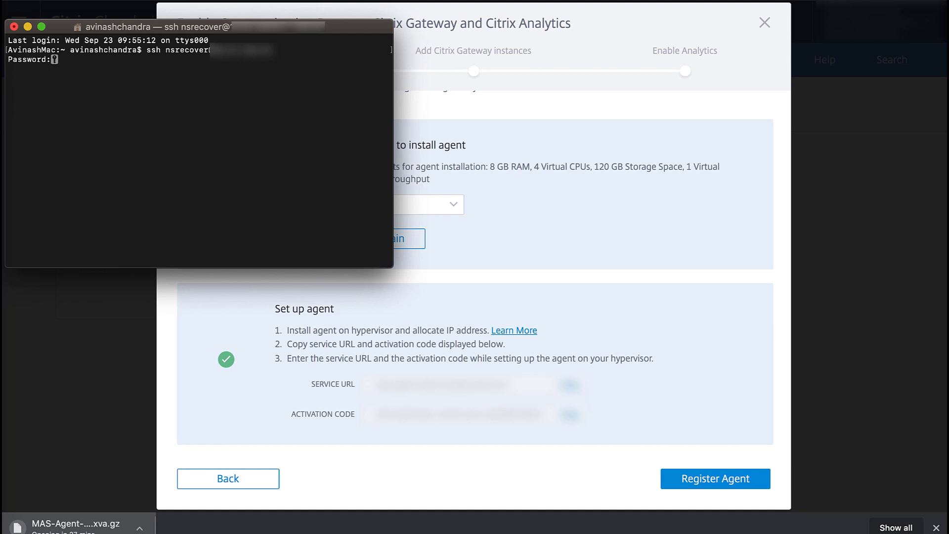
key("Return")
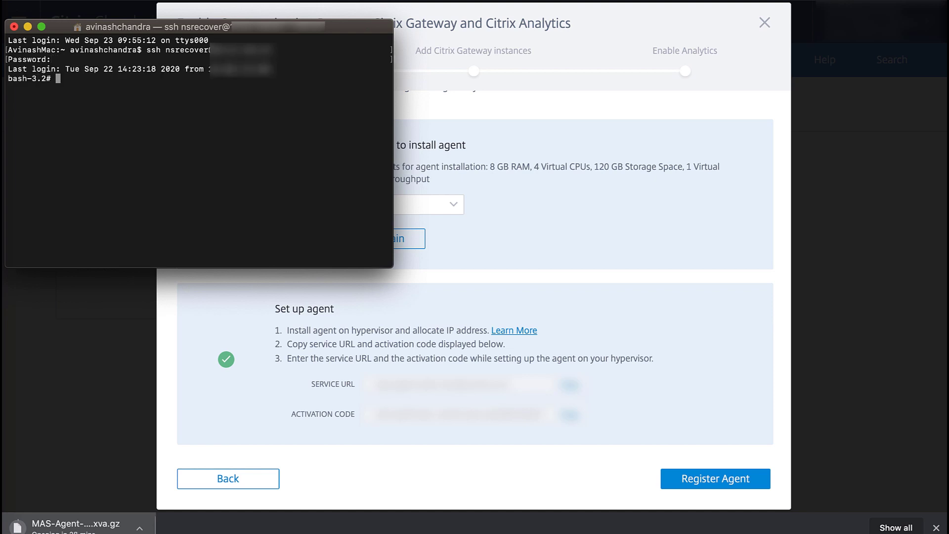
type("cd /mps")
key("Return")
type("./deployment_type.py")
key("Return")
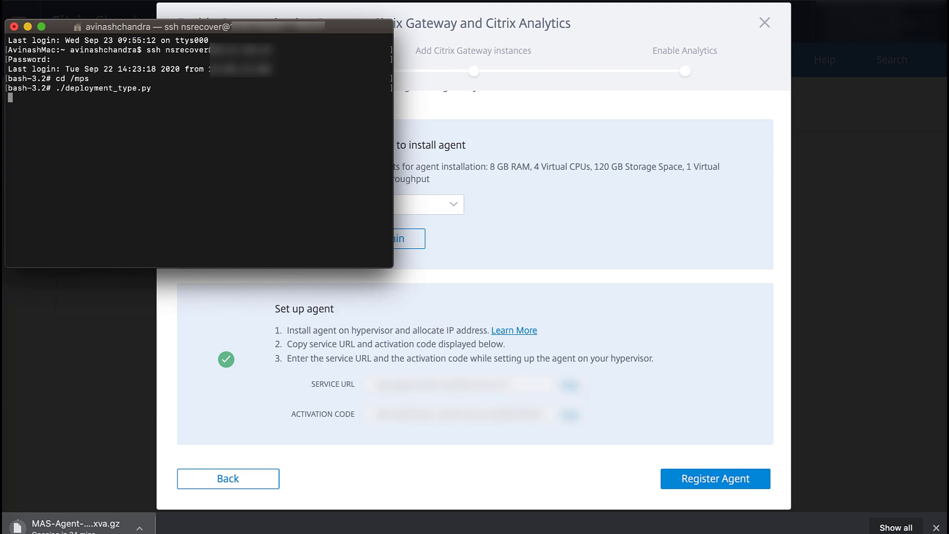
- Copy the service URL from the wizard and submit it at the script's terminal prompt
left_click(570, 385)
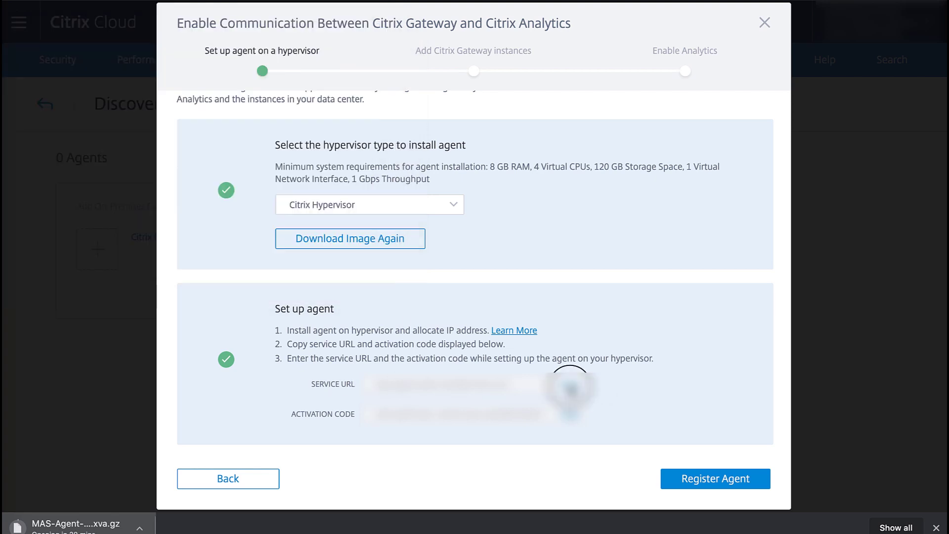
key("super+Tab")
right_click(272, 188)
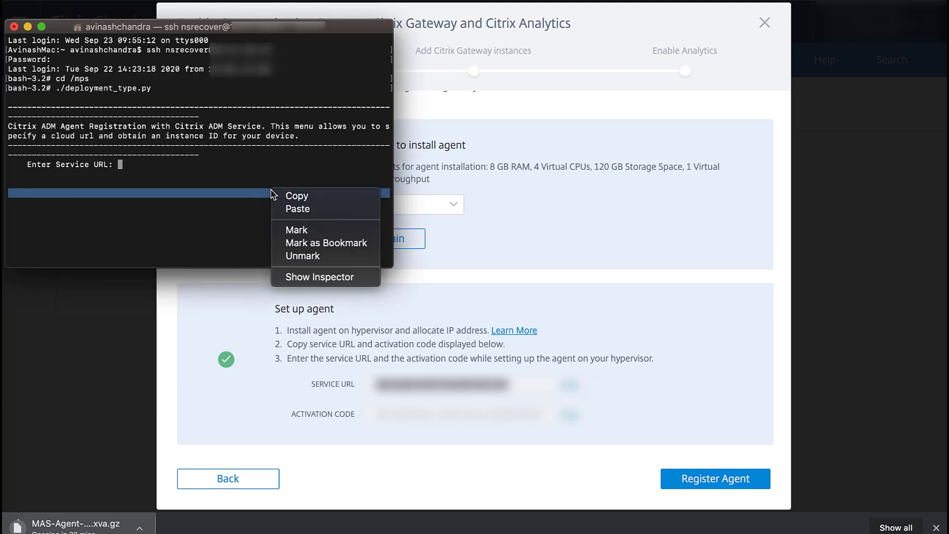
left_click(297, 209)
key("Return")
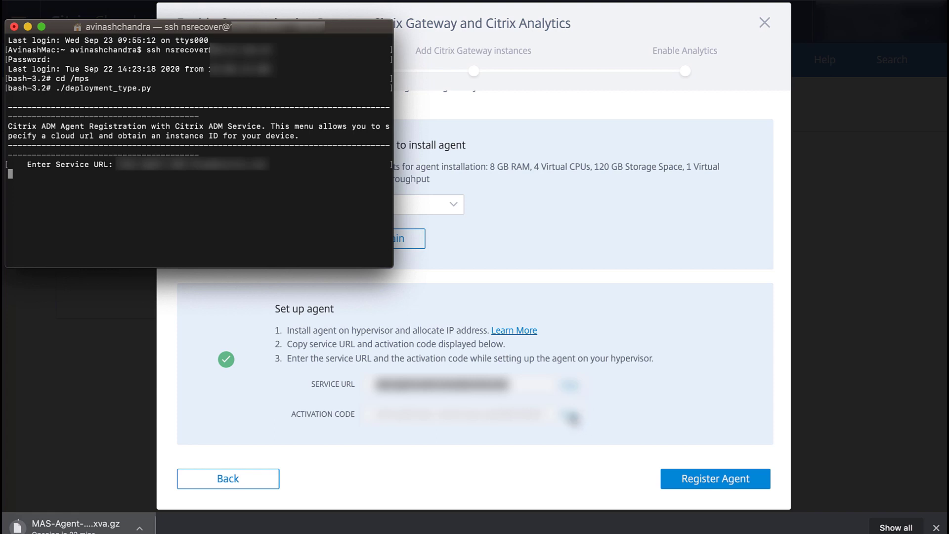
- Copy the activation code from the wizard and submit it in the terminal to register the agent
left_click(571, 416)
key("super+Tab")
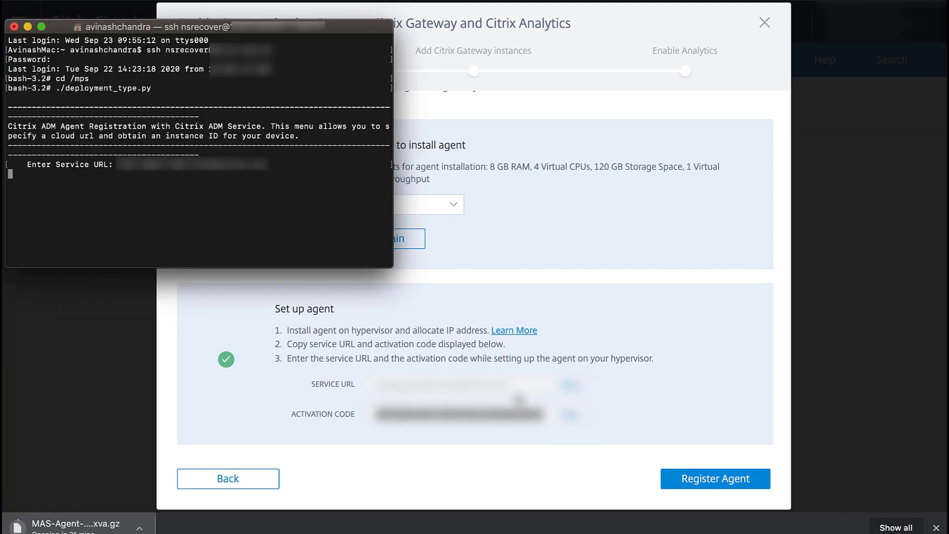
right_click(266, 205)
left_click(277, 221)
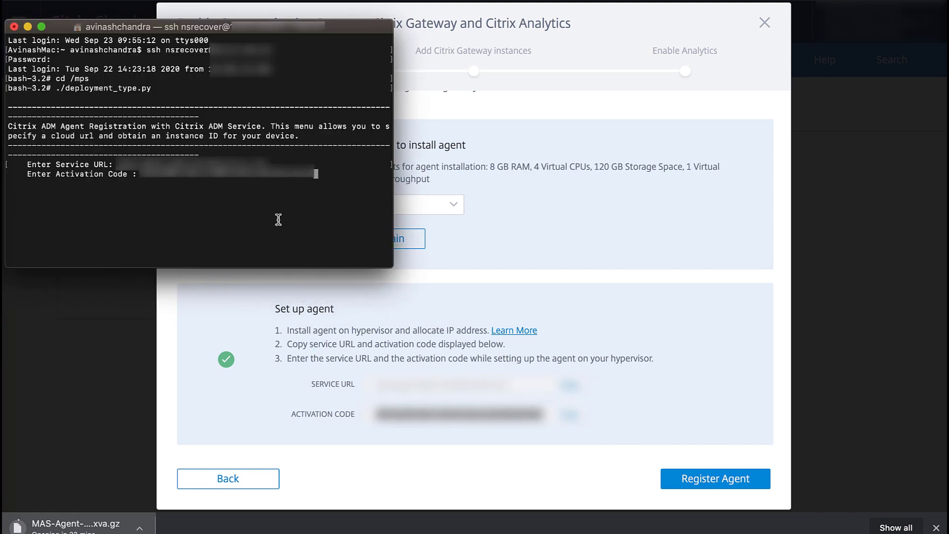
key("Return")
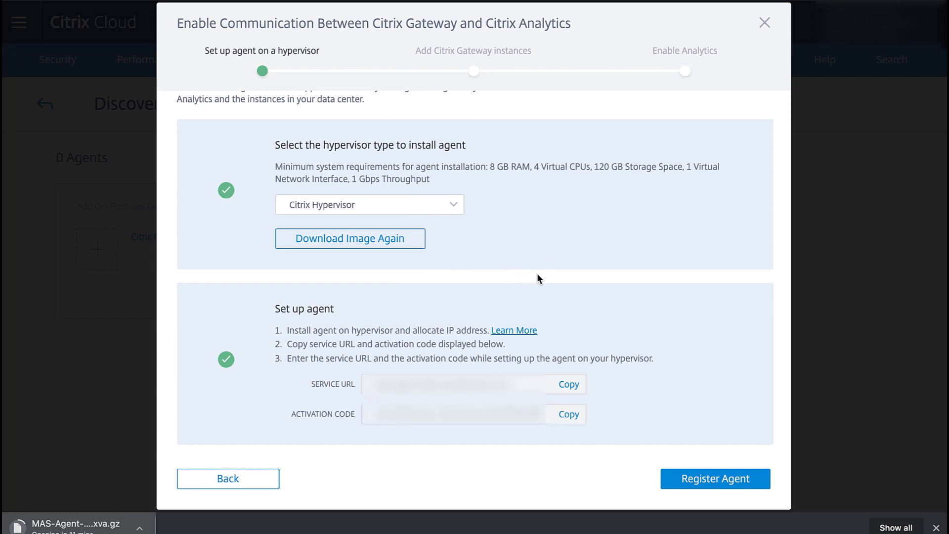
- Register agent MAS-63 and continue to the Gateway instances step
scroll(539, 278, "down", 1)
left_click(705, 479)
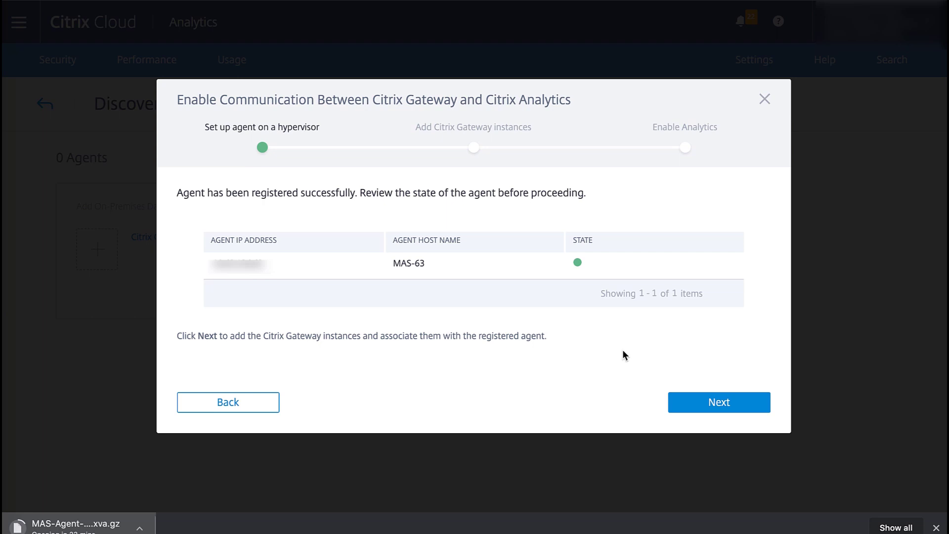
left_click(698, 401)
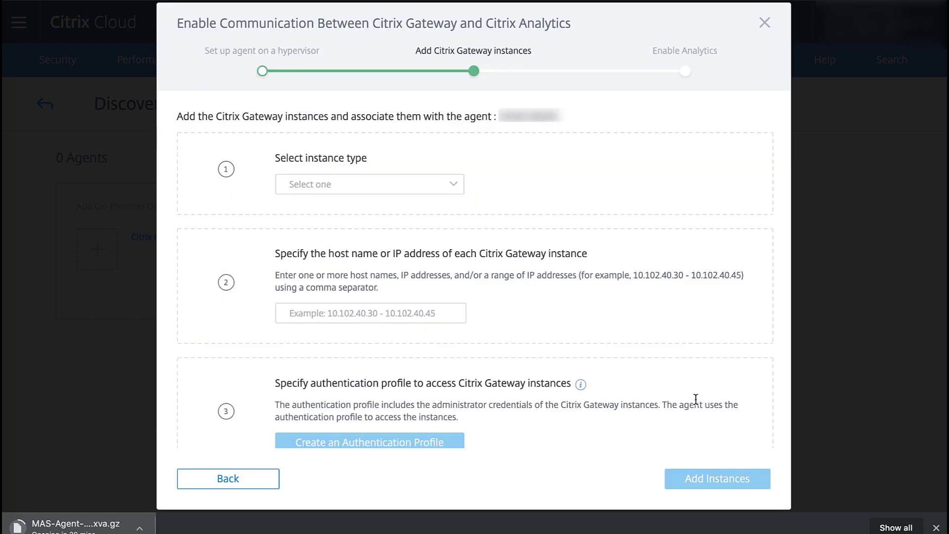
- Set the instance type to Citrix Gateway and paste in the host IP address
left_click(401, 190)
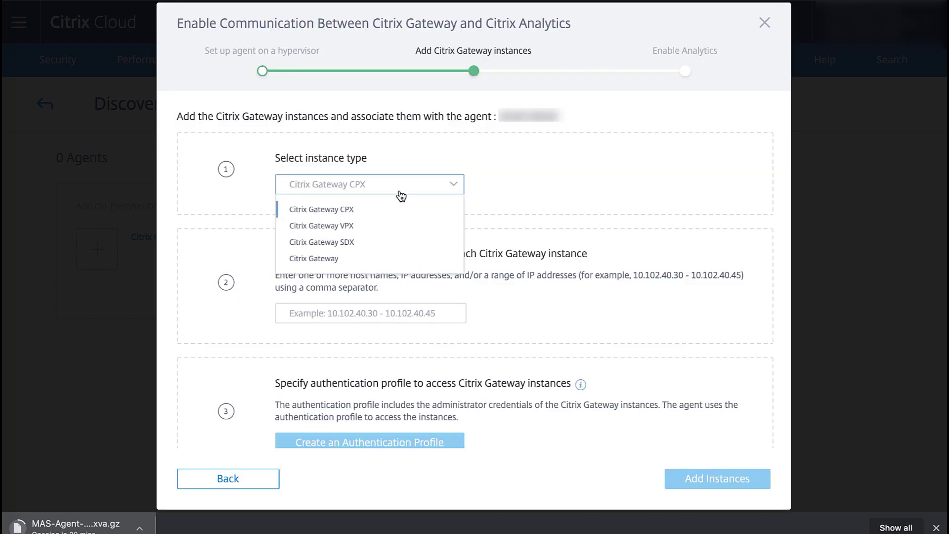
left_click(363, 258)
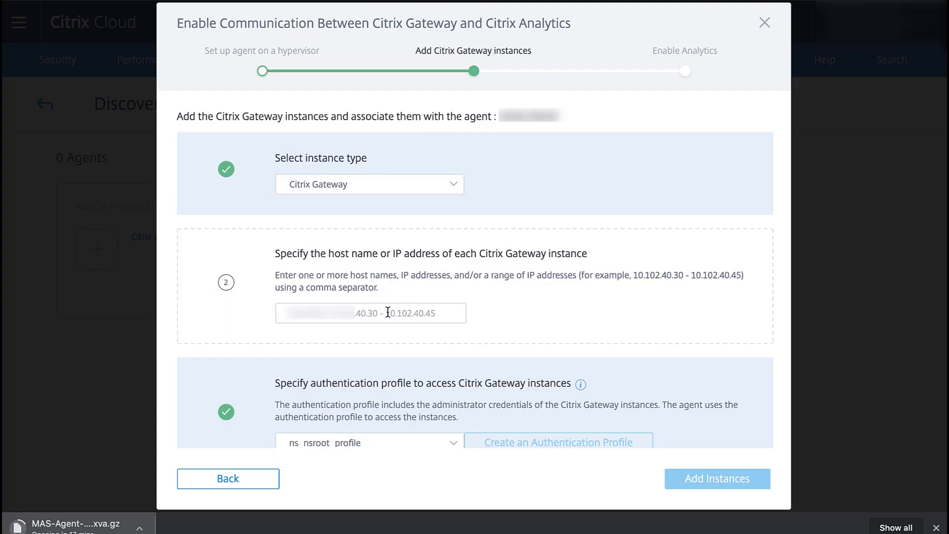
left_click(388, 313)
key("ctrl+v")
left_click(671, 339)
scroll(671, 337, "down", 1)
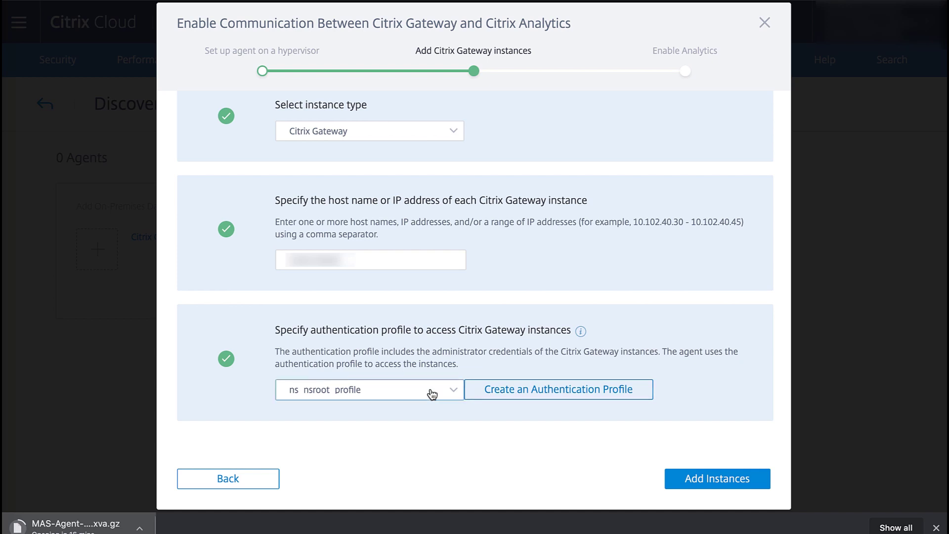
- Pick the Default password authentication profile and add Gateway instance NS-64 to the agent
left_click(524, 400)
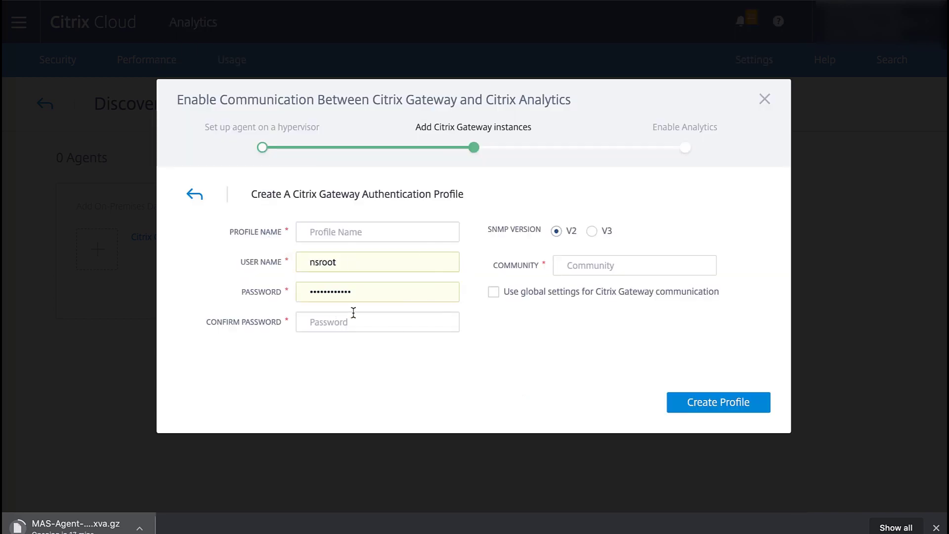
left_click(195, 194)
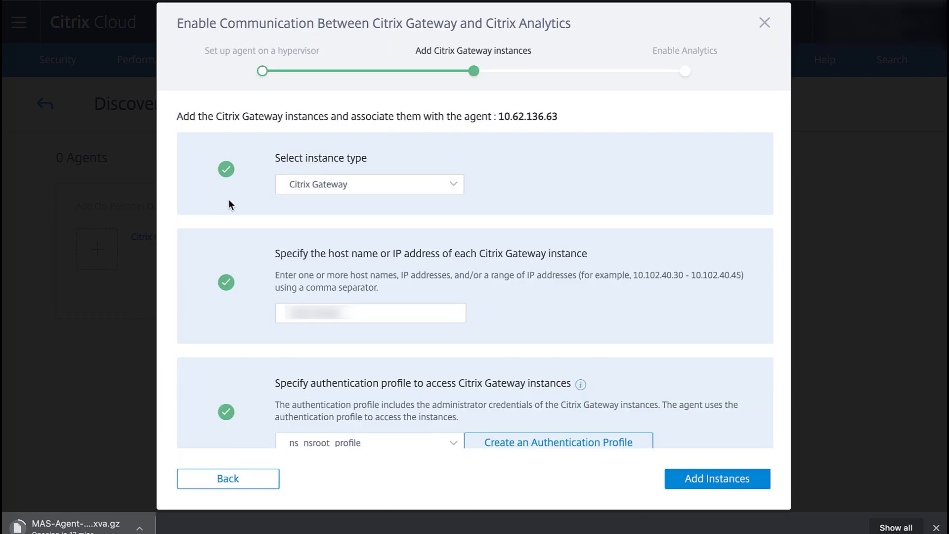
scroll(426, 307, "down", 1)
left_click(393, 396)
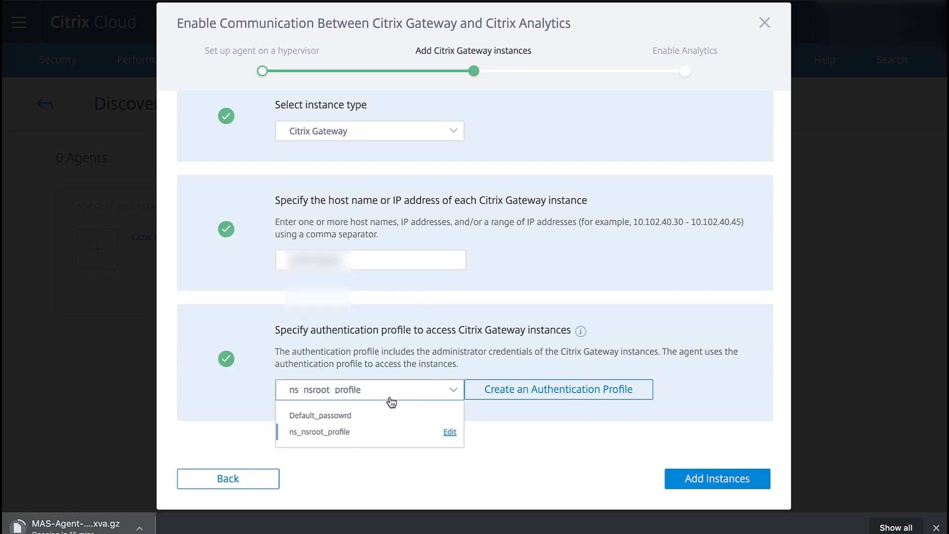
left_click(366, 417)
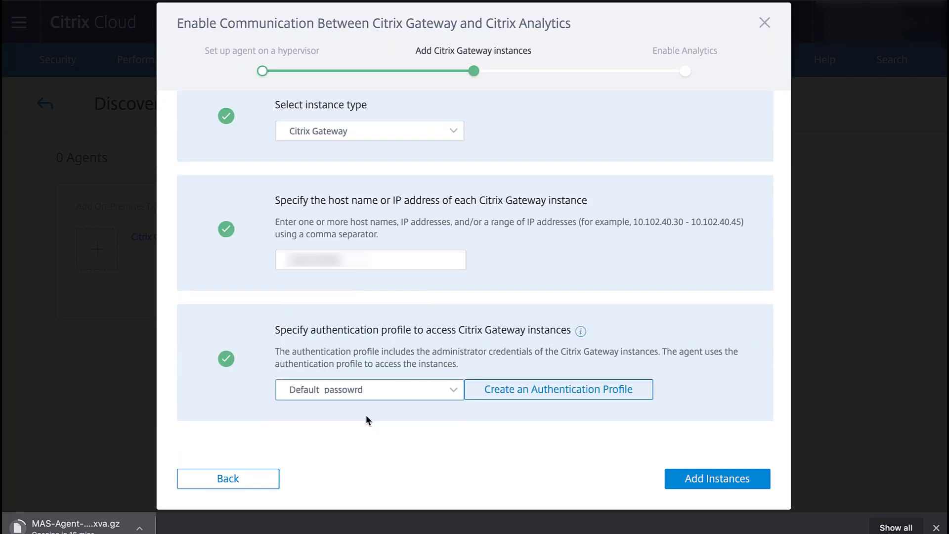
left_click(736, 480)
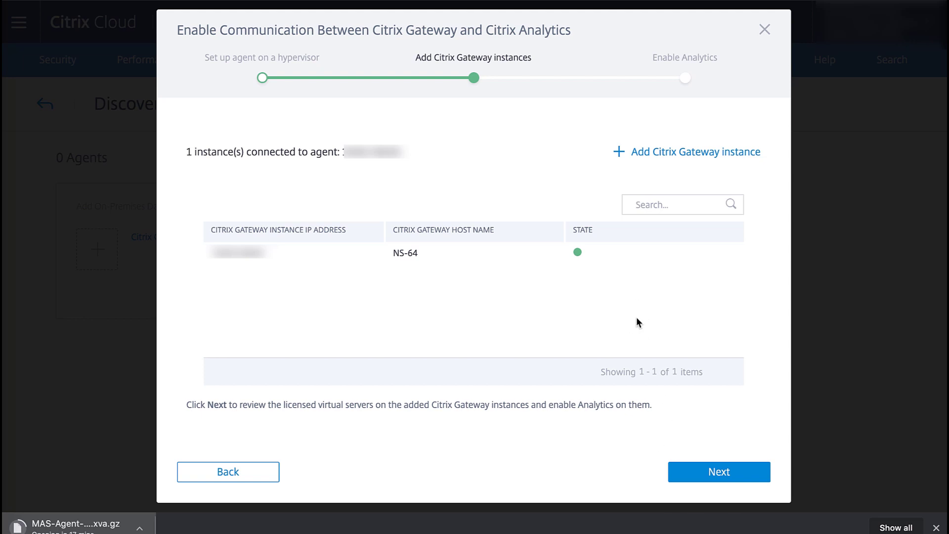
- Enable analytics on the vpn1 and vpn2 virtual servers
left_click(692, 468)
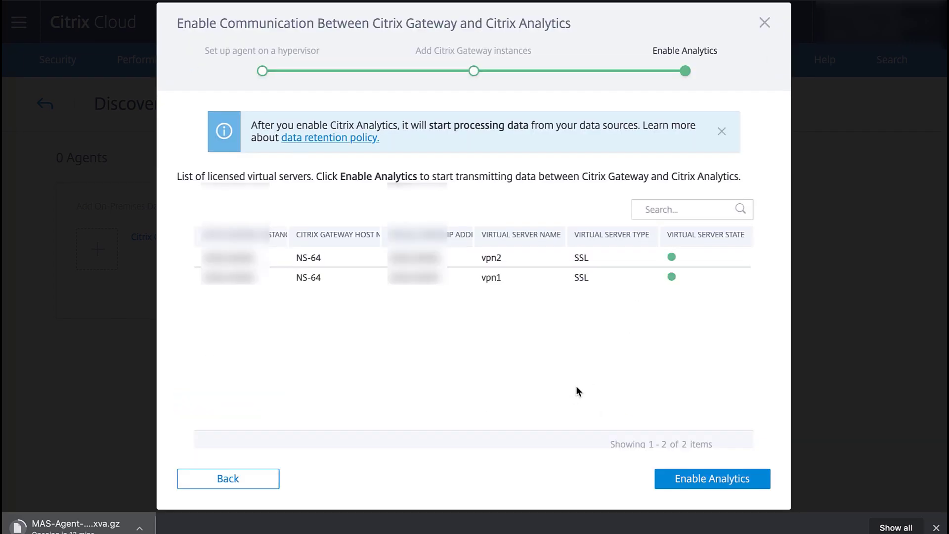
scroll(577, 386, "down", 1)
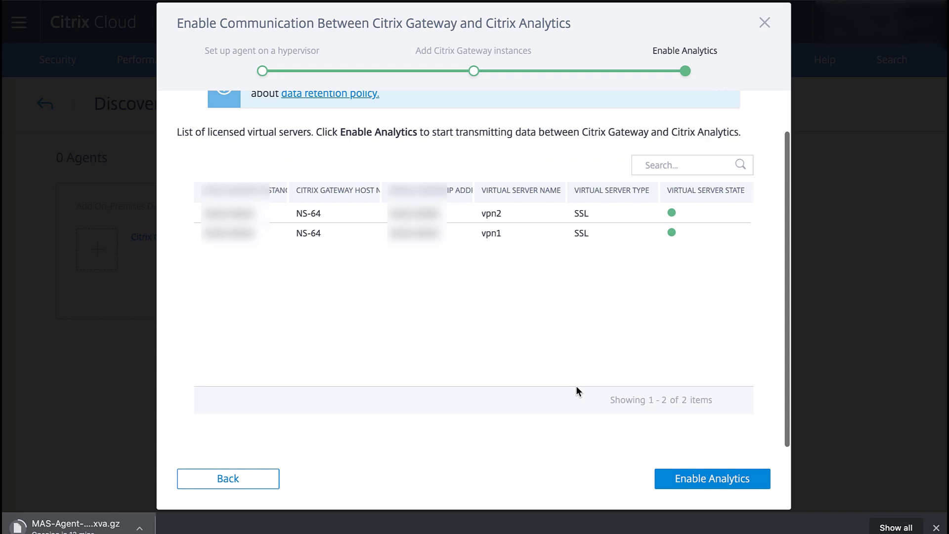
left_click(663, 479)
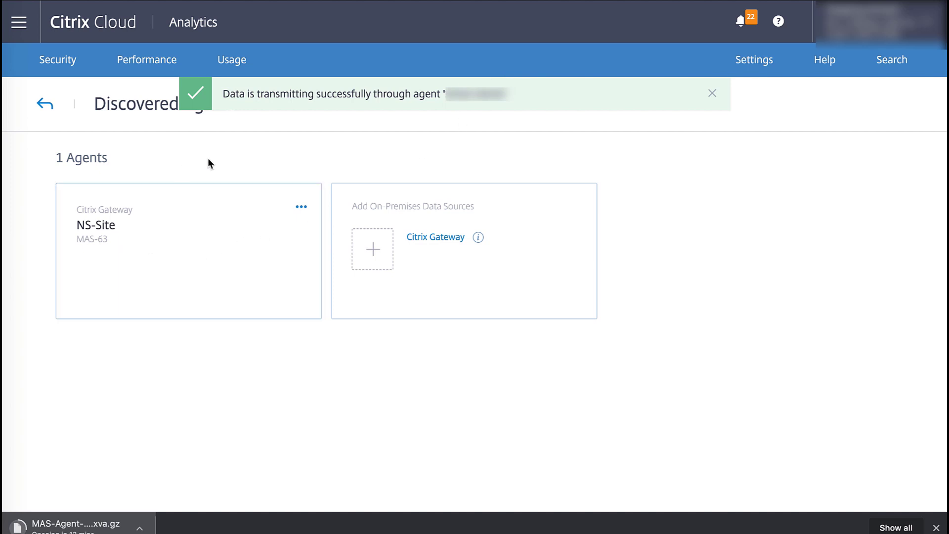
- Dismiss the success banner and return to Data Sources to view the Gateway tile's 1 agent, 1 user
left_click(712, 93)
left_click(45, 105)
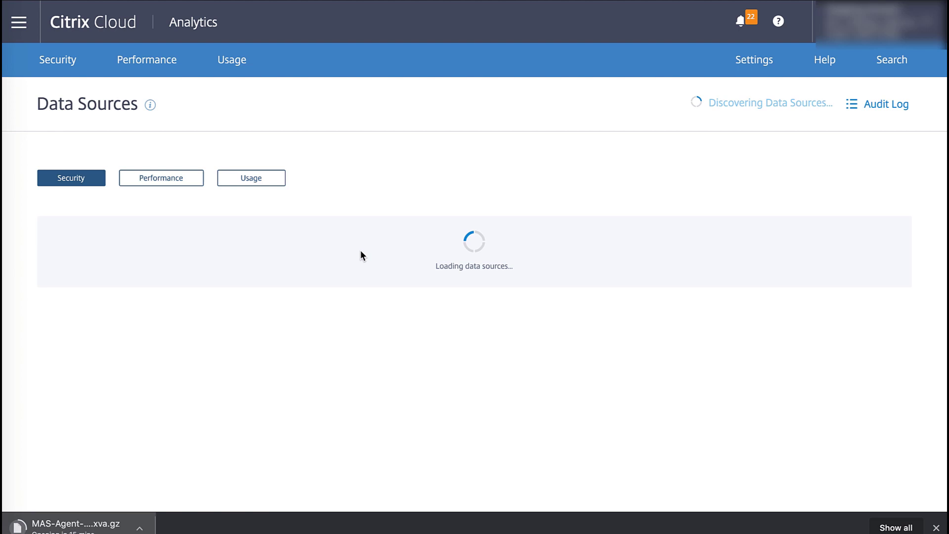
scroll(533, 361, "down", 3)
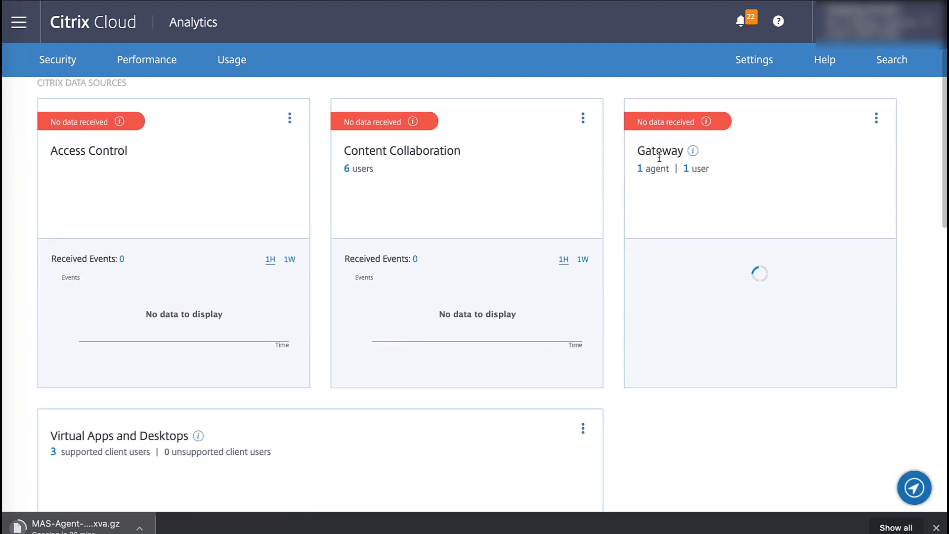